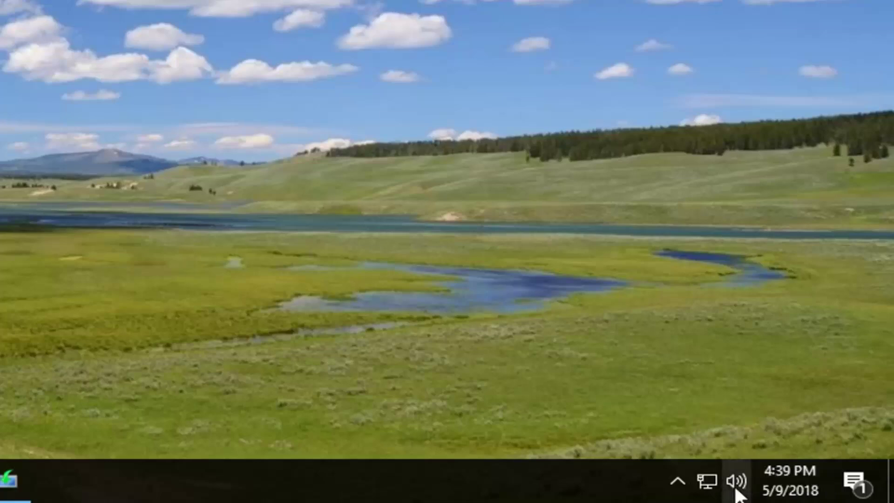
# Drag the tray speaker slider from 67 to 77, then recheck the level.
pyautogui.click(735, 489)
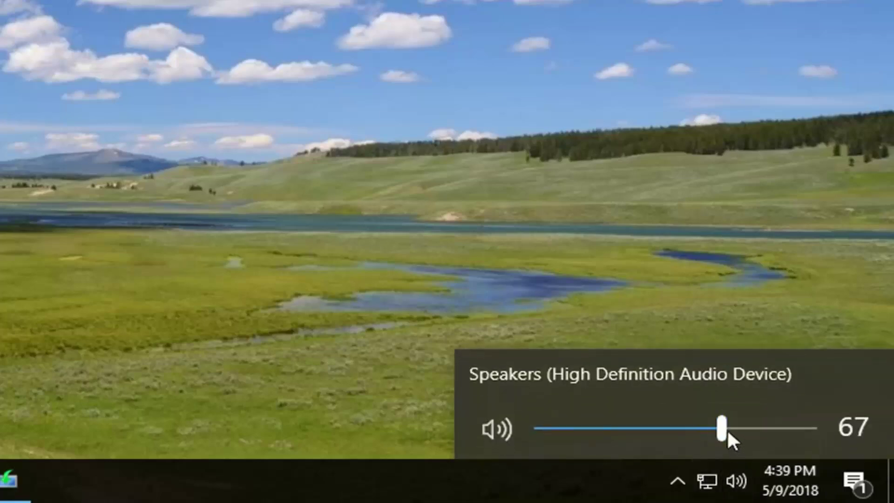
pyautogui.moveTo(728, 433); pyautogui.dragTo(747, 428)
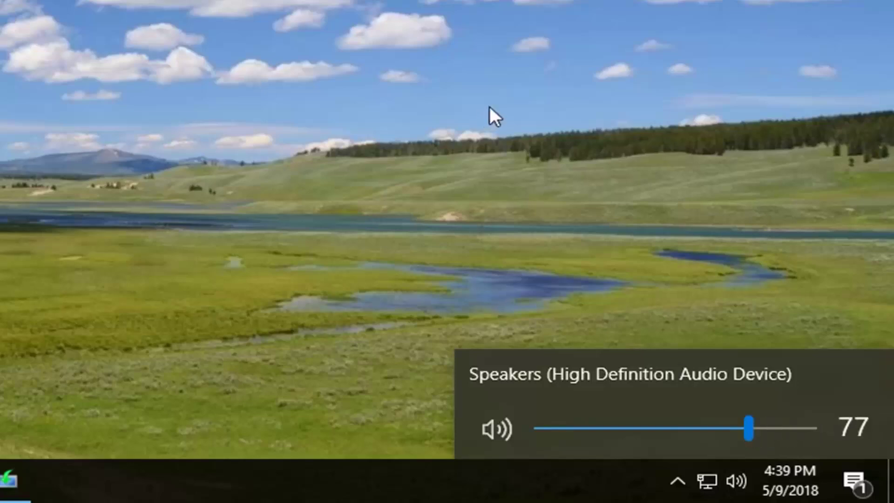
pyautogui.click(525, 136)
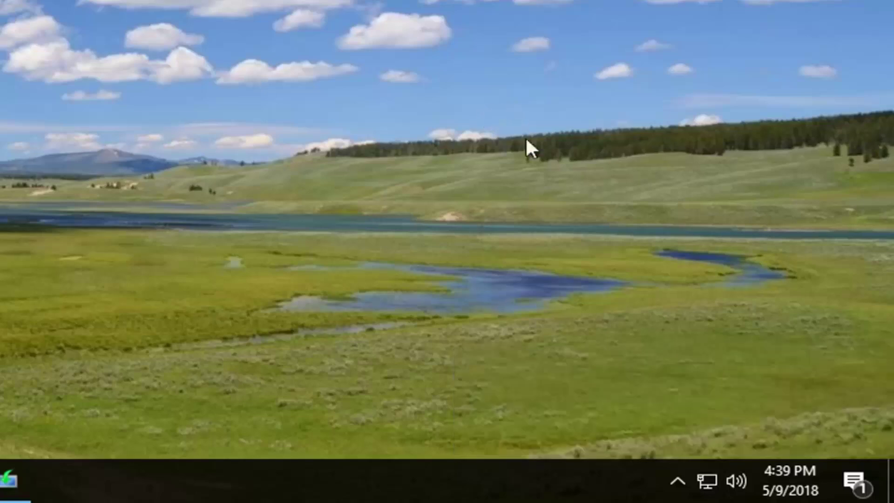
pyautogui.click(738, 483)
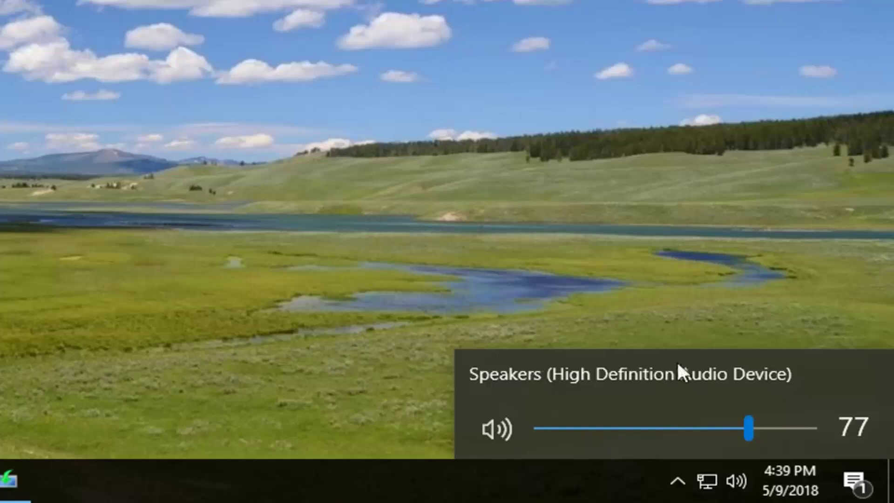
pyautogui.click(737, 482)
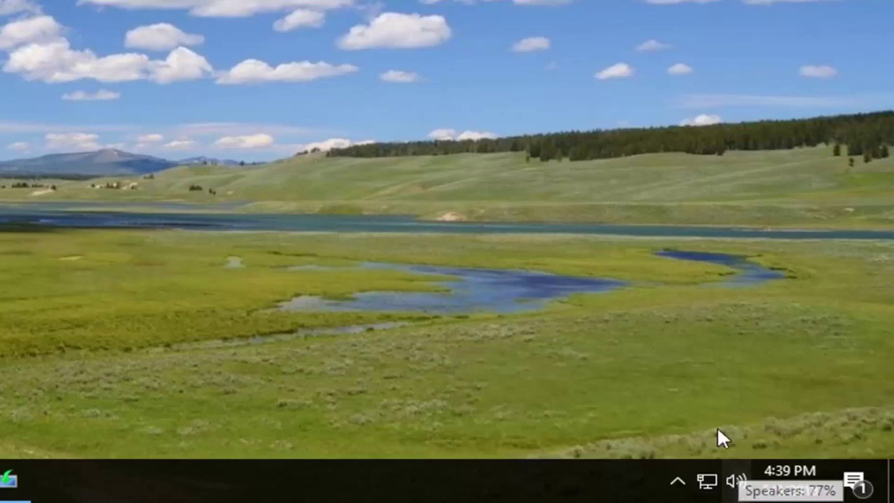
pyautogui.click(743, 480)
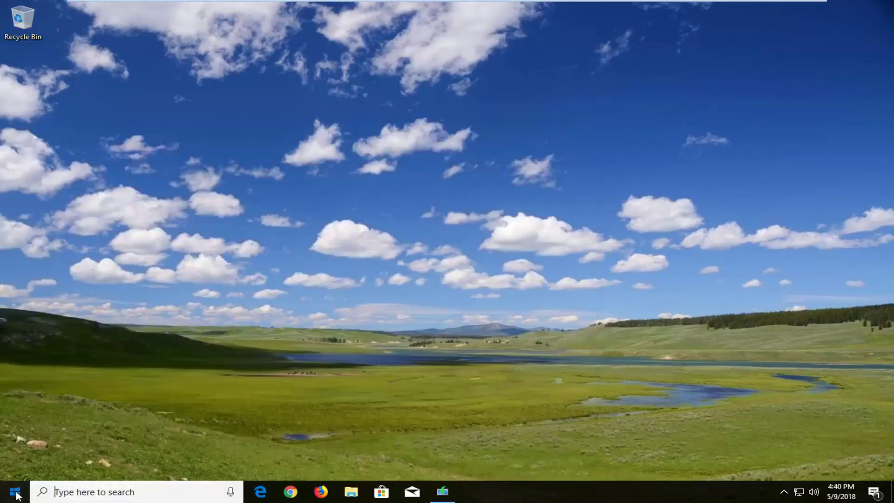
# Search the Start menu for "device manager" and launch Device Manager.
pyautogui.click(16, 494)
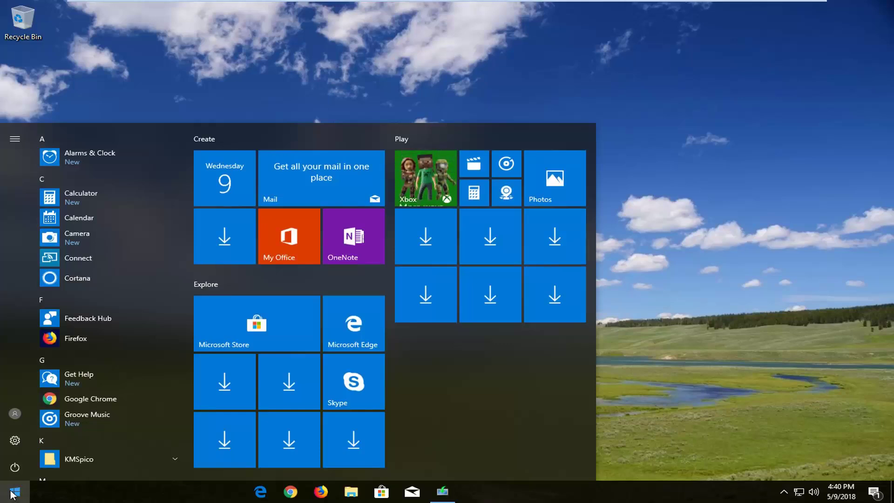
pyautogui.press('super+s')
pyautogui.write('visi')
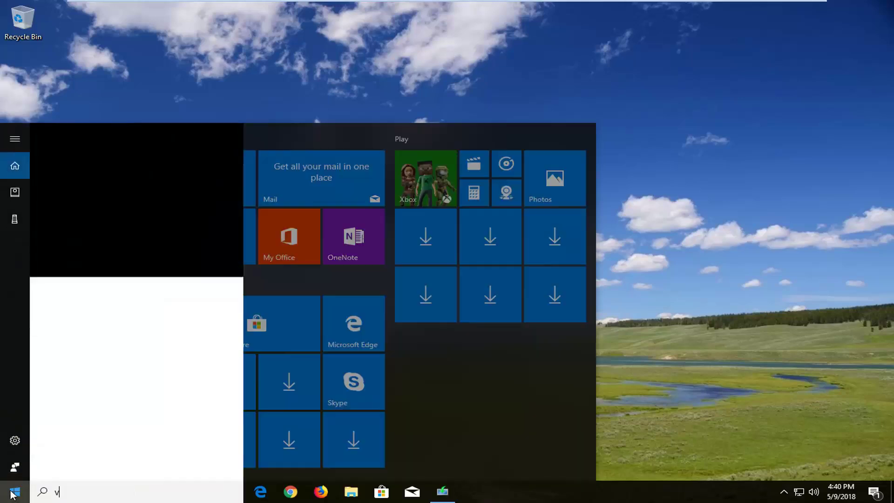
pyautogui.press('Escape')
pyautogui.write('device manager')
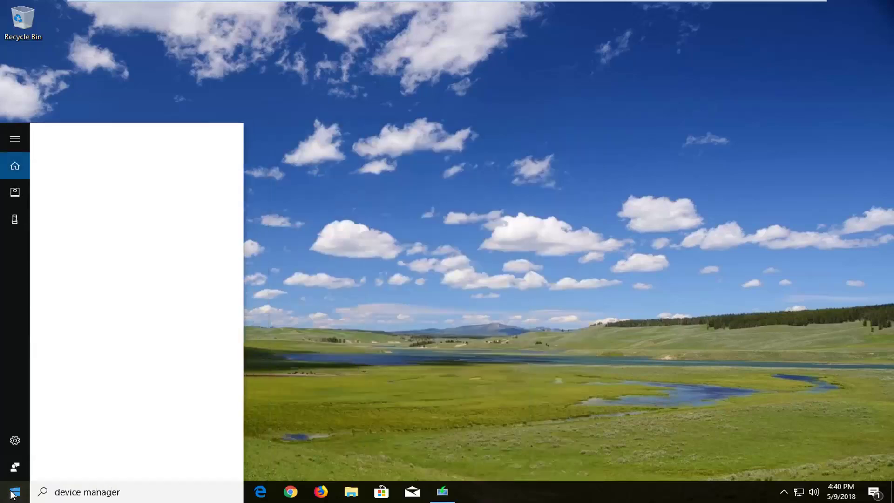
pyautogui.press('Return')
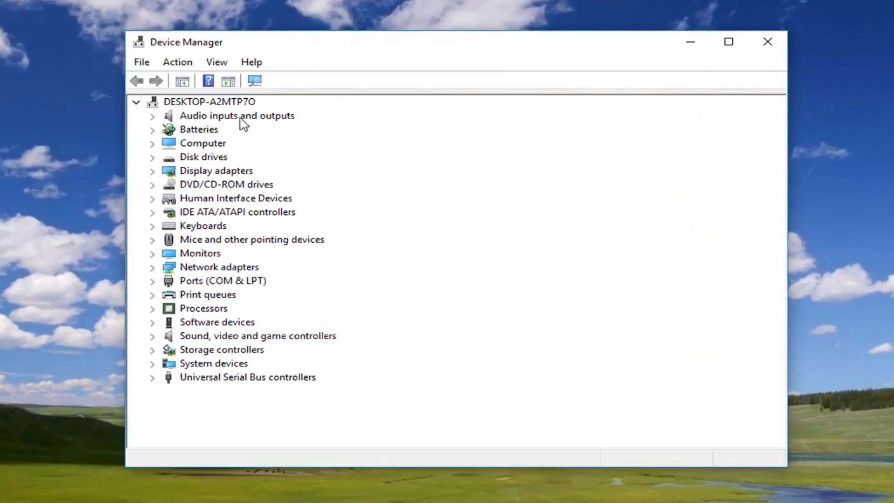
# Expand Sound, video and game controllers and inspect the High Definition Audio Device's actions.
pyautogui.click(244, 119)
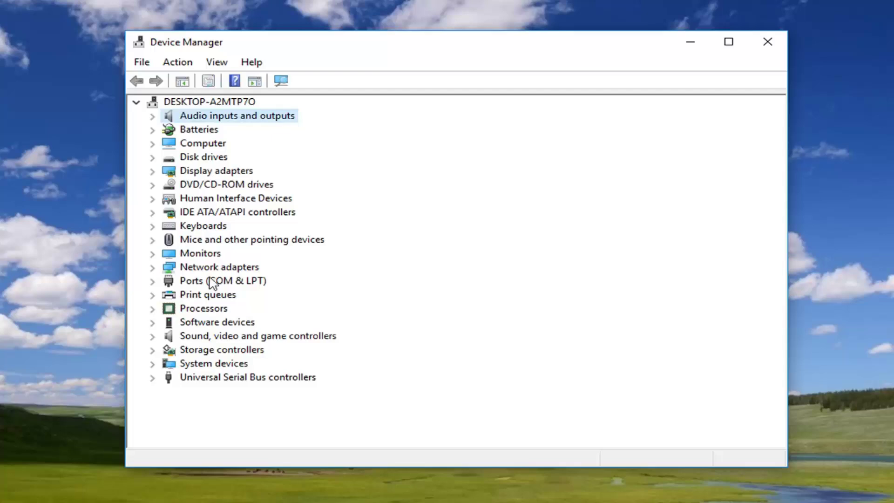
pyautogui.click(200, 339)
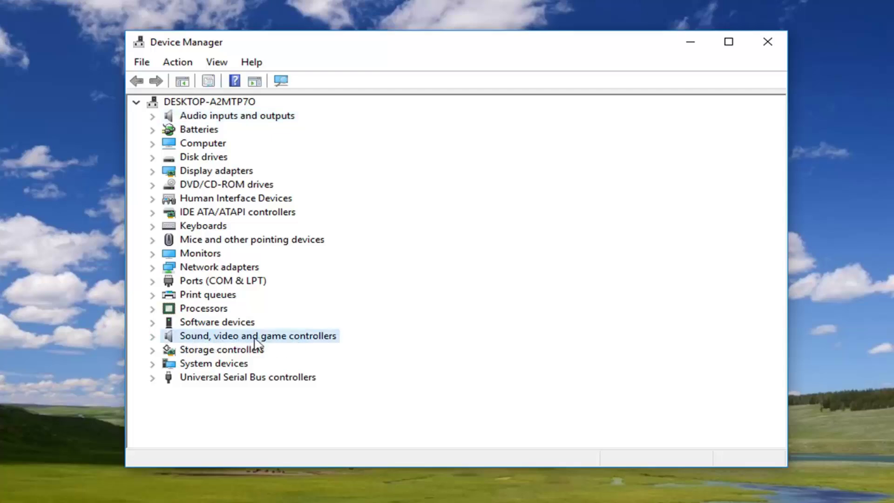
pyautogui.click(154, 338)
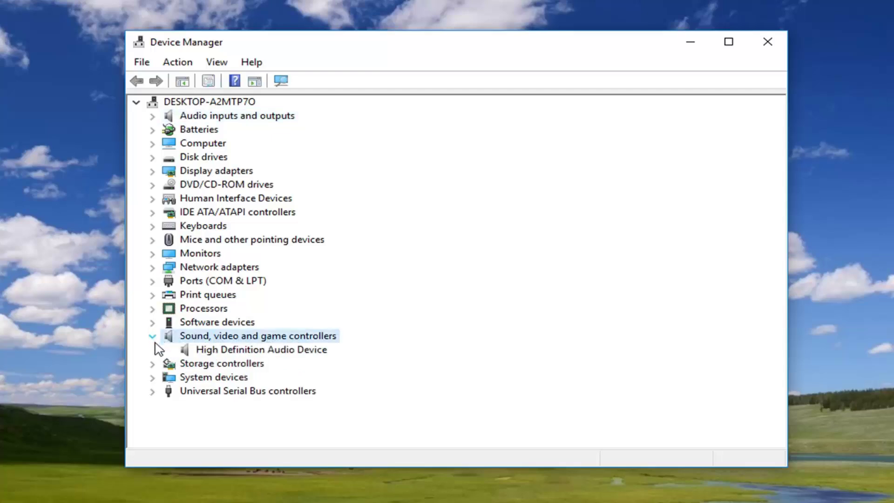
pyautogui.click(216, 353)
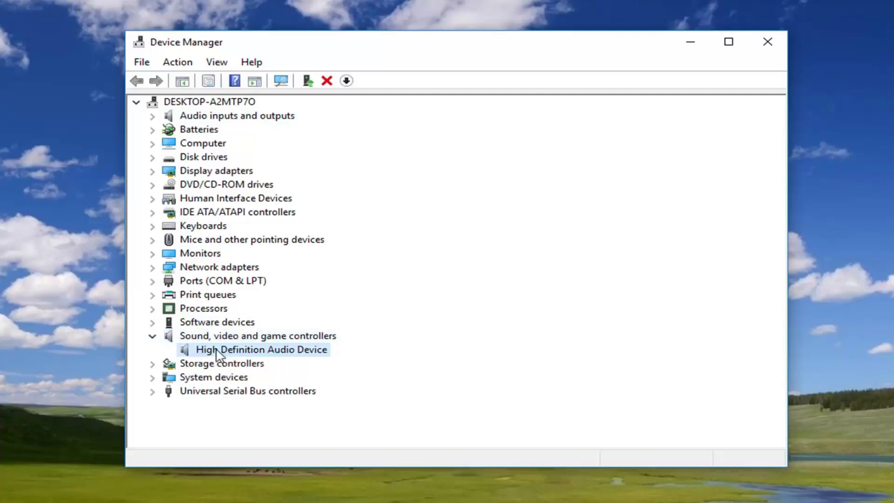
pyautogui.rightClick(265, 352)
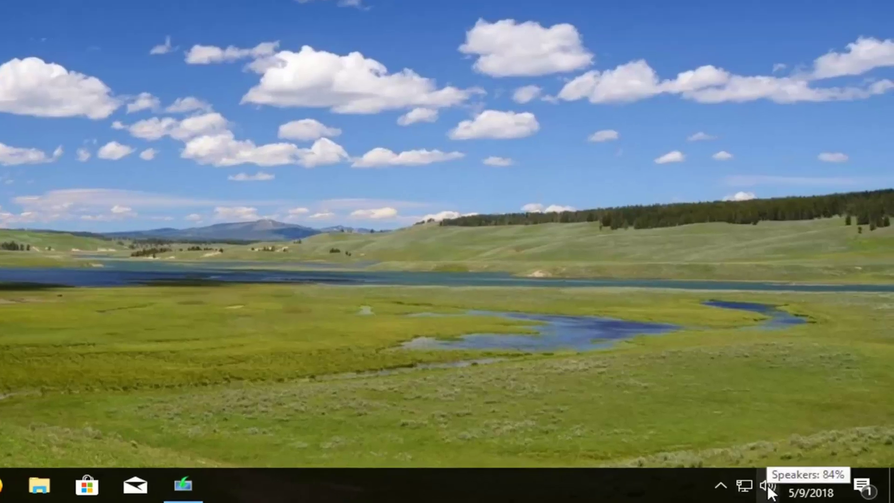
# Open Playback devices from the tray speaker icon and select the default Speakers device.
pyautogui.rightClick(768, 485)
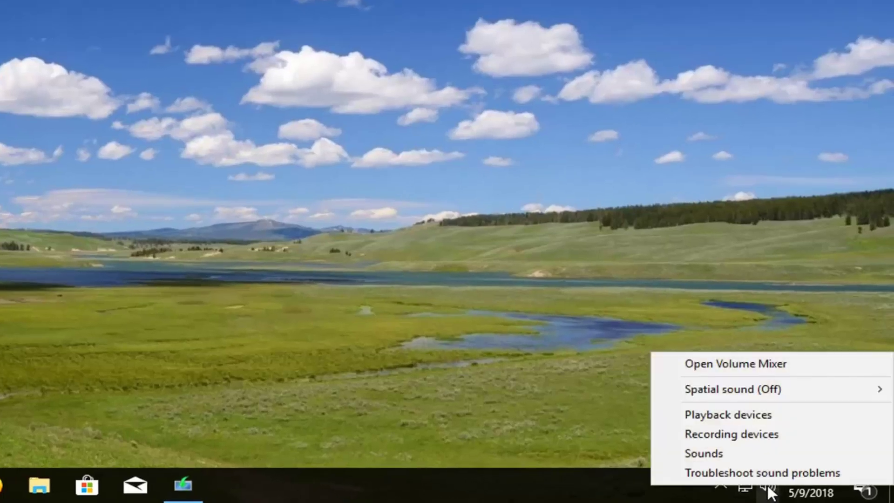
pyautogui.click(721, 417)
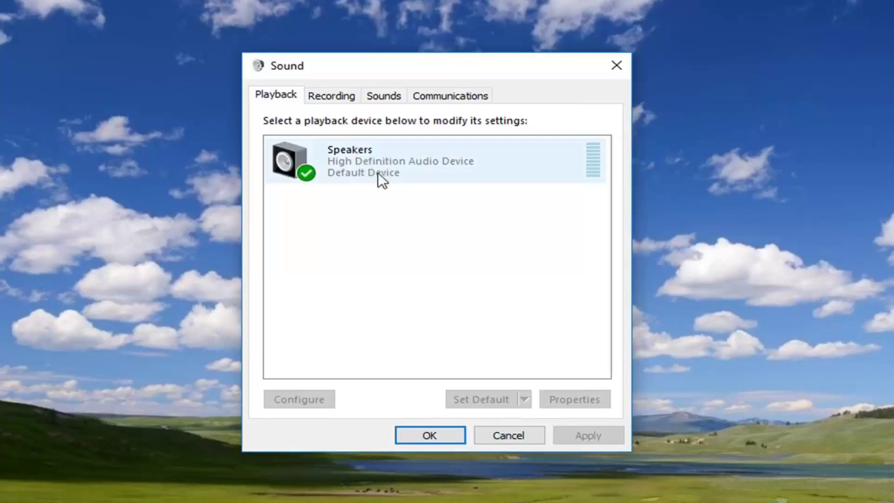
pyautogui.rightClick(379, 159)
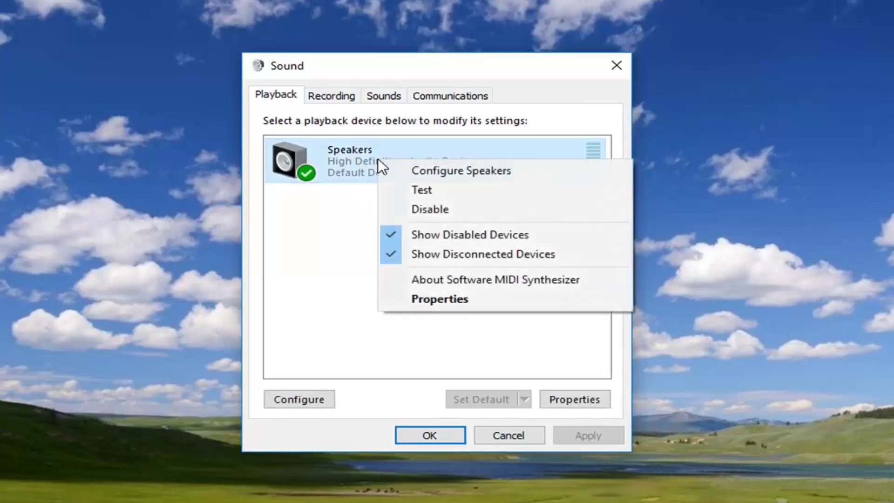
pyautogui.click(327, 246)
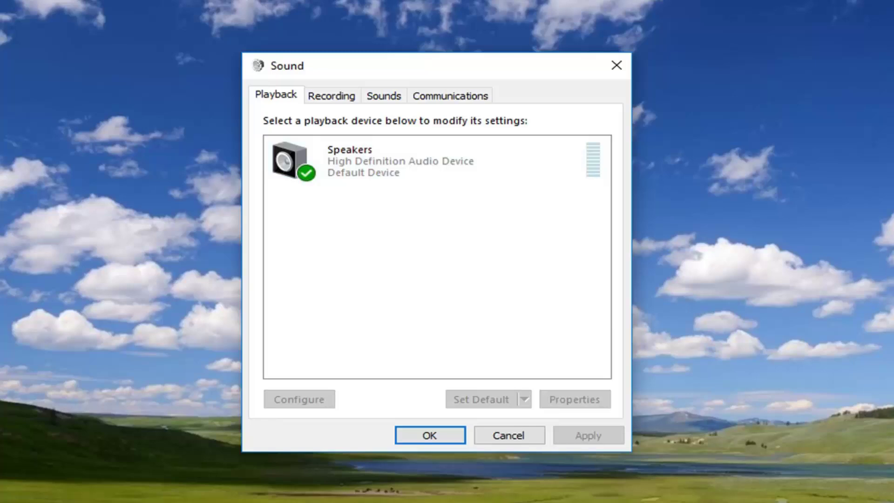
pyautogui.click(355, 165)
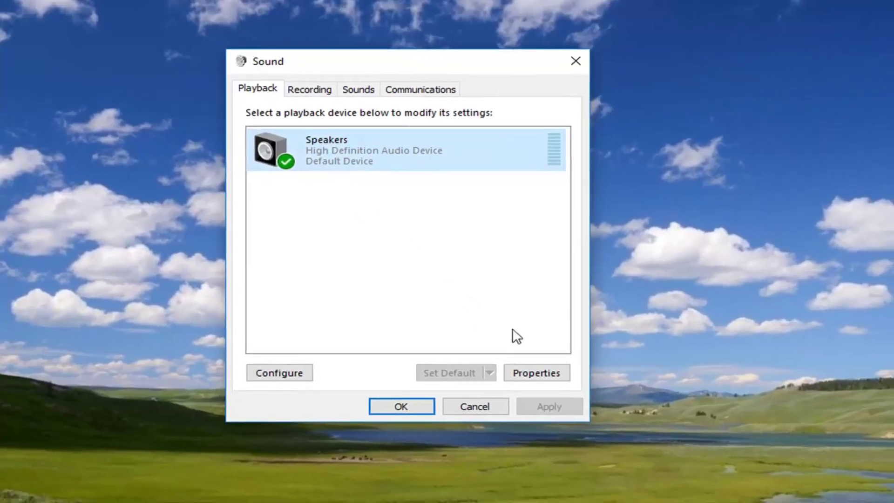
# Tick Disable all enhancements in the Speakers properties and confirm with Apply and OK.
pyautogui.click(573, 400)
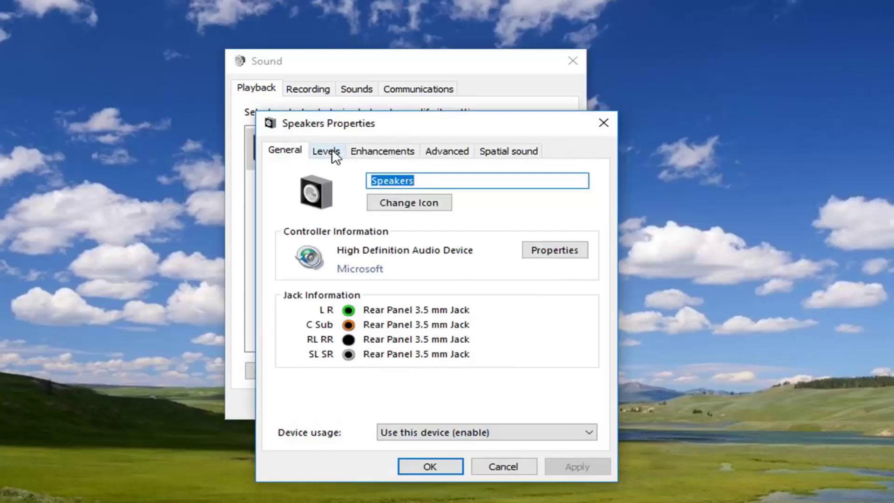
pyautogui.click(401, 152)
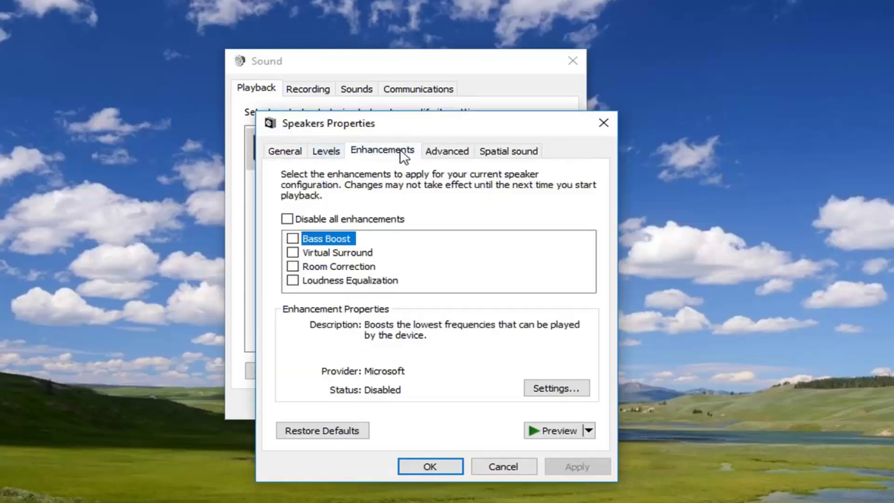
pyautogui.click(287, 219)
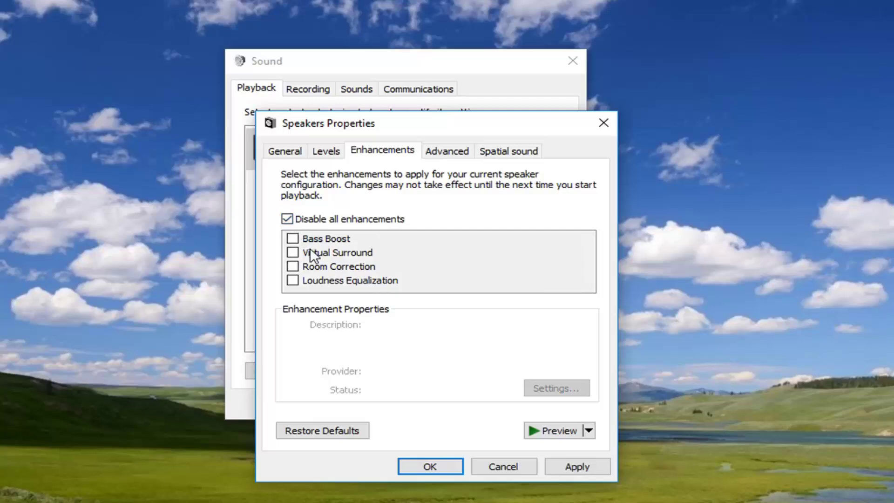
pyautogui.click(573, 468)
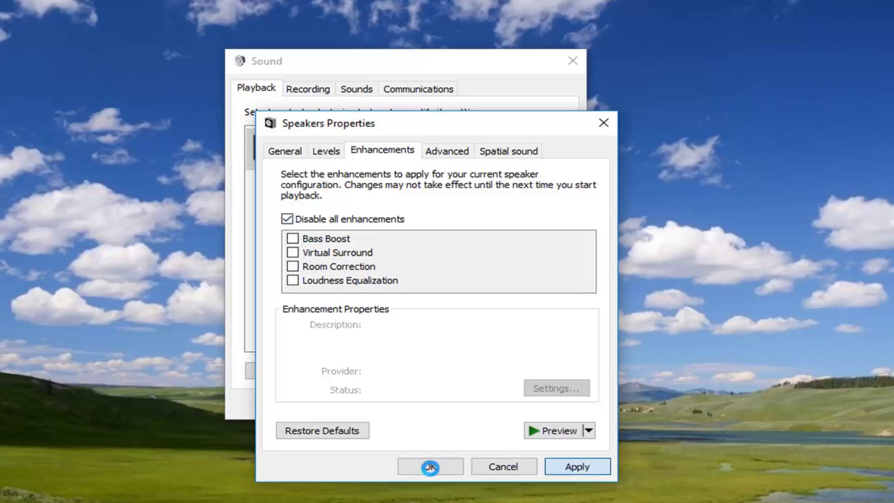
pyautogui.click(430, 467)
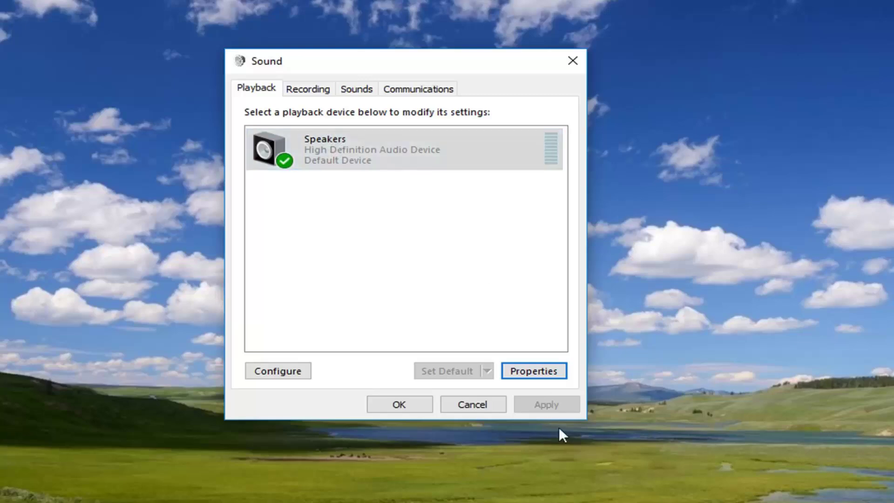
# Keep the Speakers default format at 16 bit, 48000 Hz (DVD Quality) and close both sound windows.
pyautogui.click(538, 373)
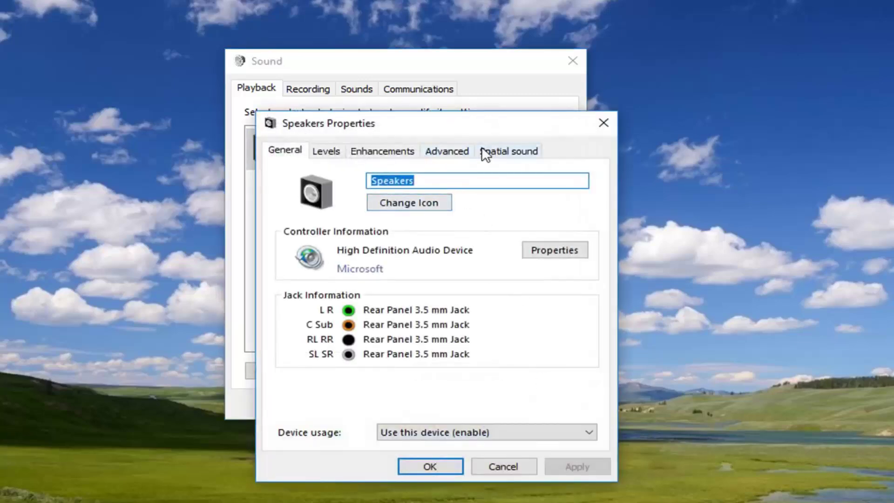
pyautogui.click(457, 152)
pyautogui.click(418, 226)
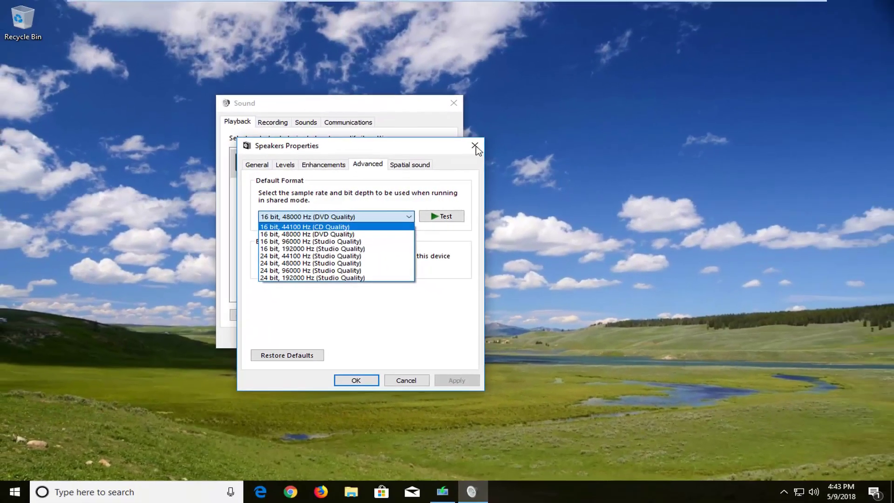
pyautogui.click(475, 147)
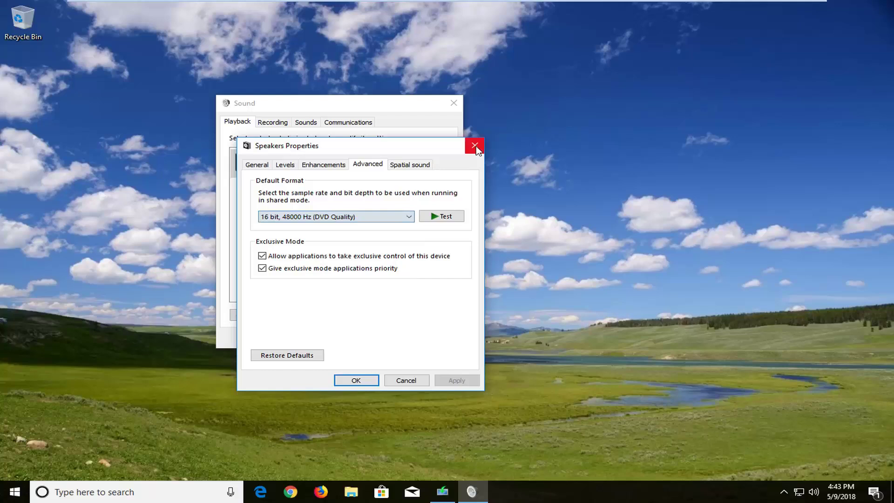
pyautogui.click(471, 149)
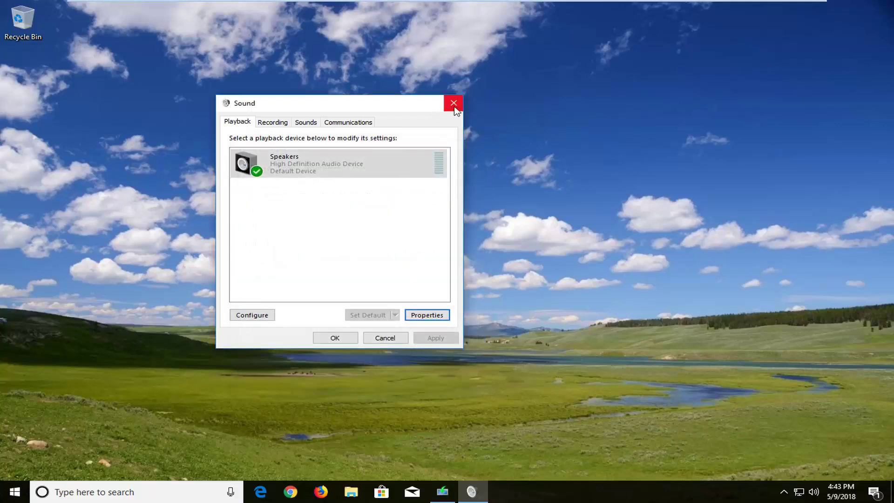
pyautogui.click(454, 102)
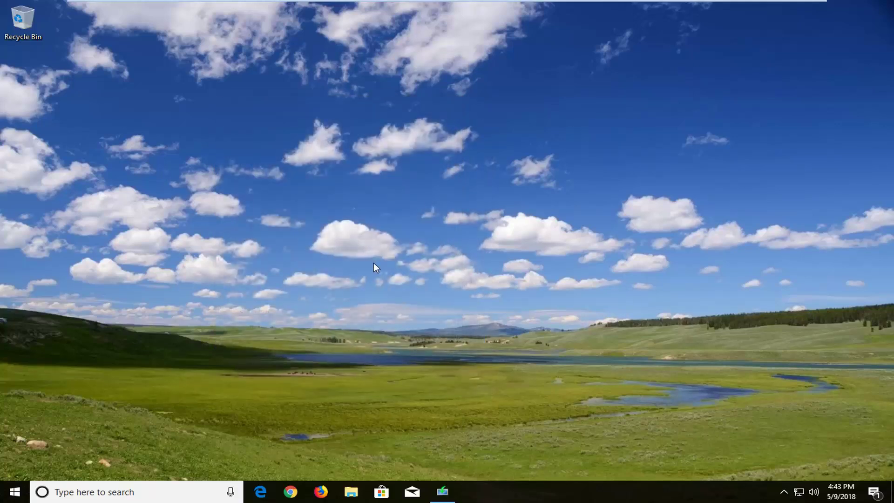